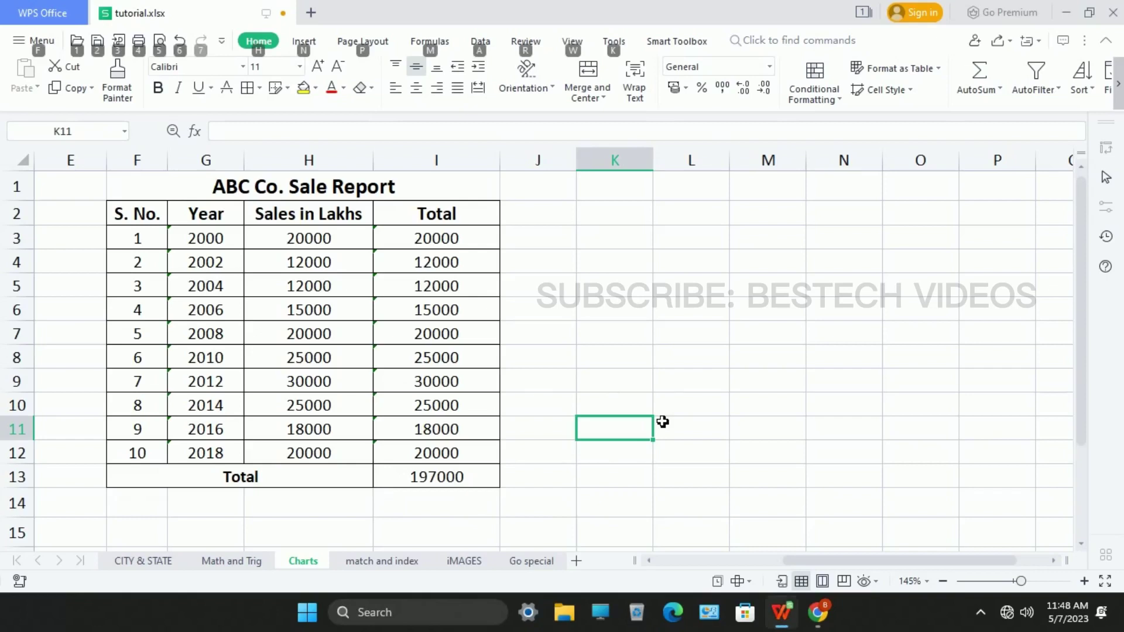
Select the Total column values and inspect the first Total formulas starting at I3.
{"action": "key", "text": "Up"}
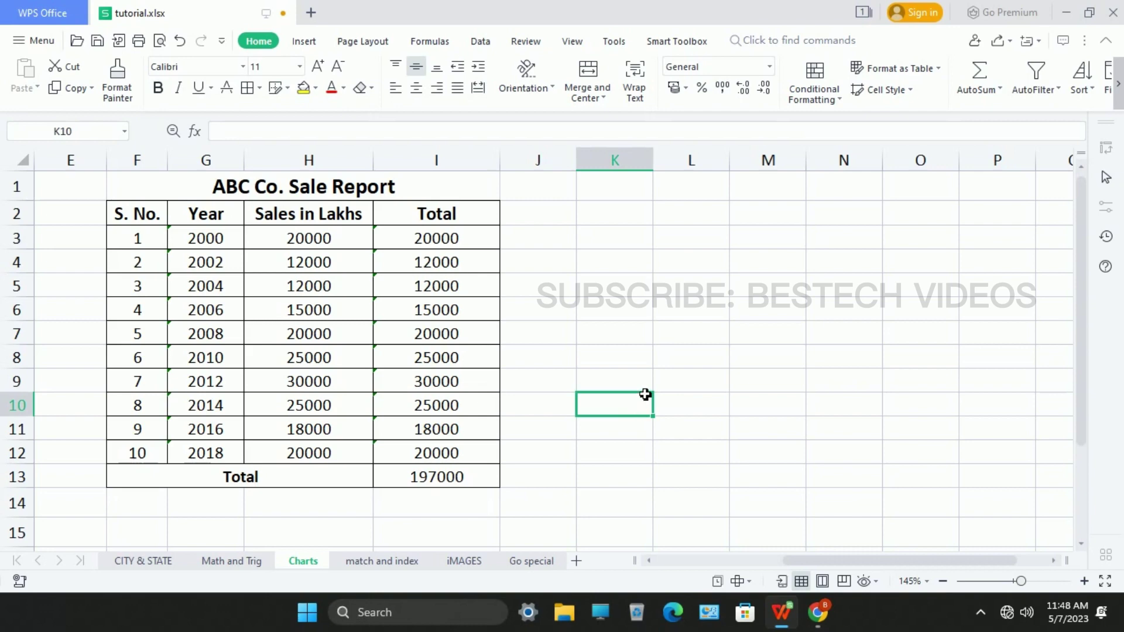
{"action": "left_click_drag", "start_coordinate": [433, 240], "coordinate": [442, 483]}
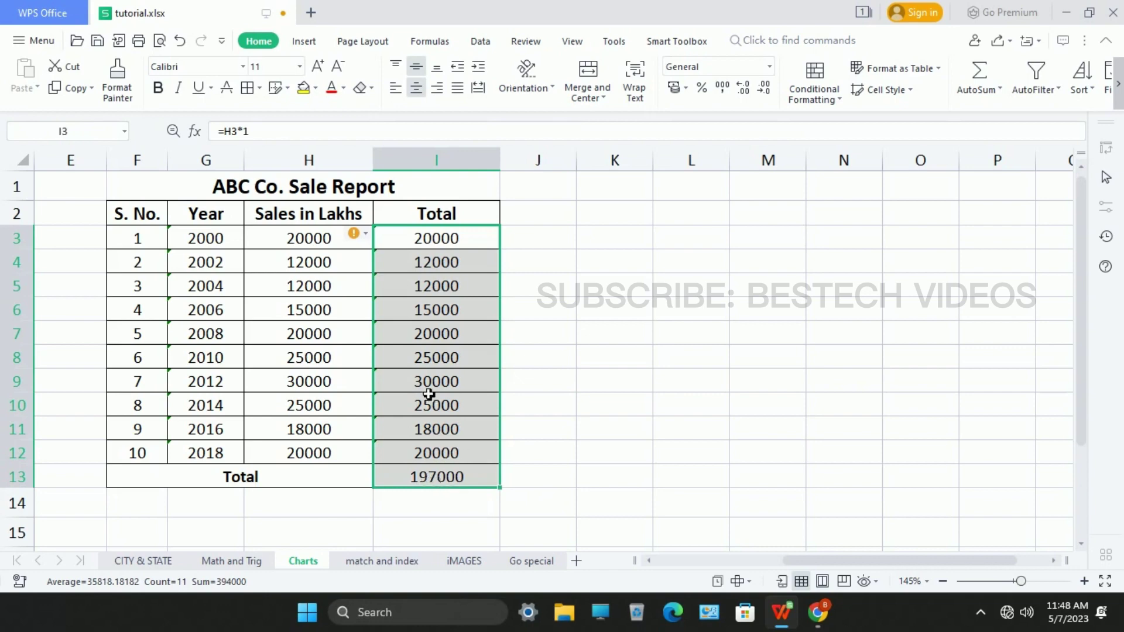
{"action": "left_click", "coordinate": [463, 249]}
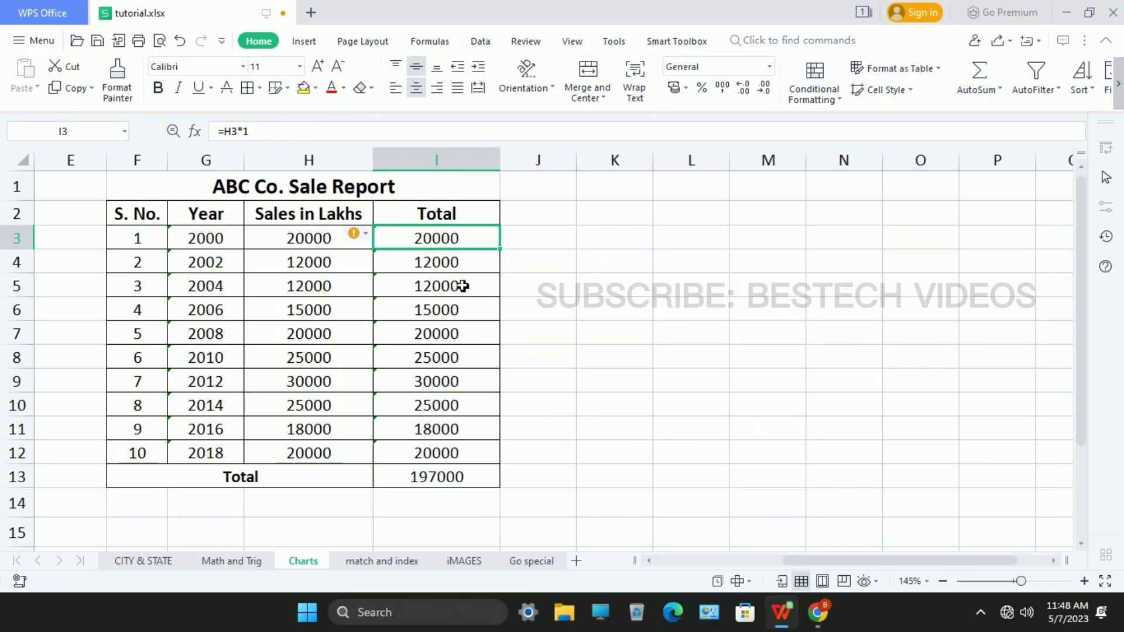
{"action": "key", "text": "Down"}
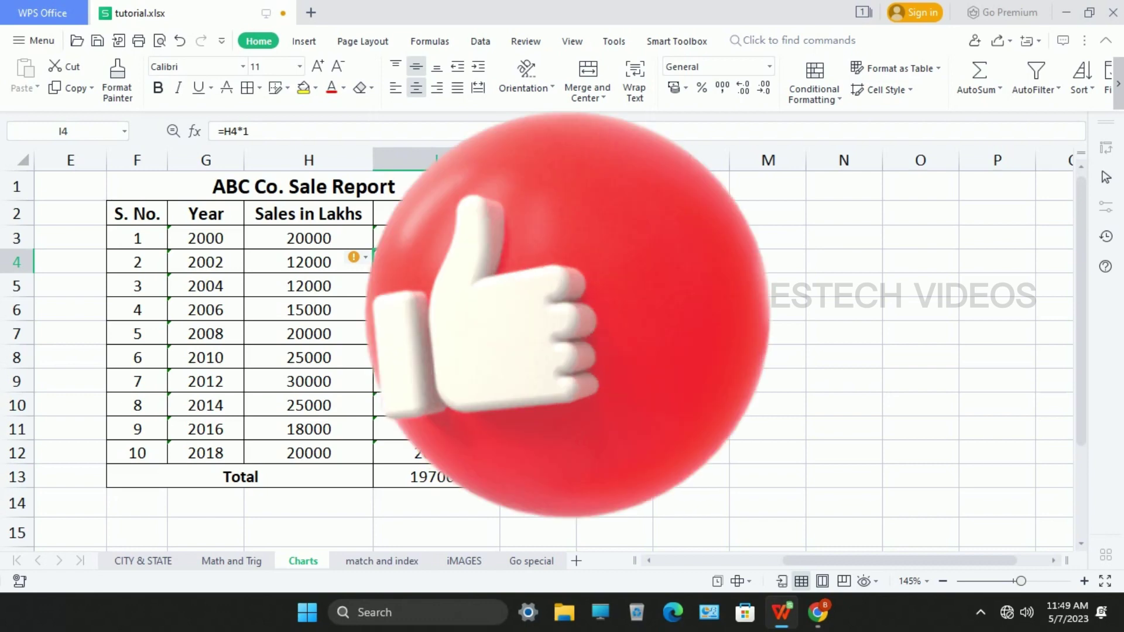
{"action": "left_click", "coordinate": [564, 326]}
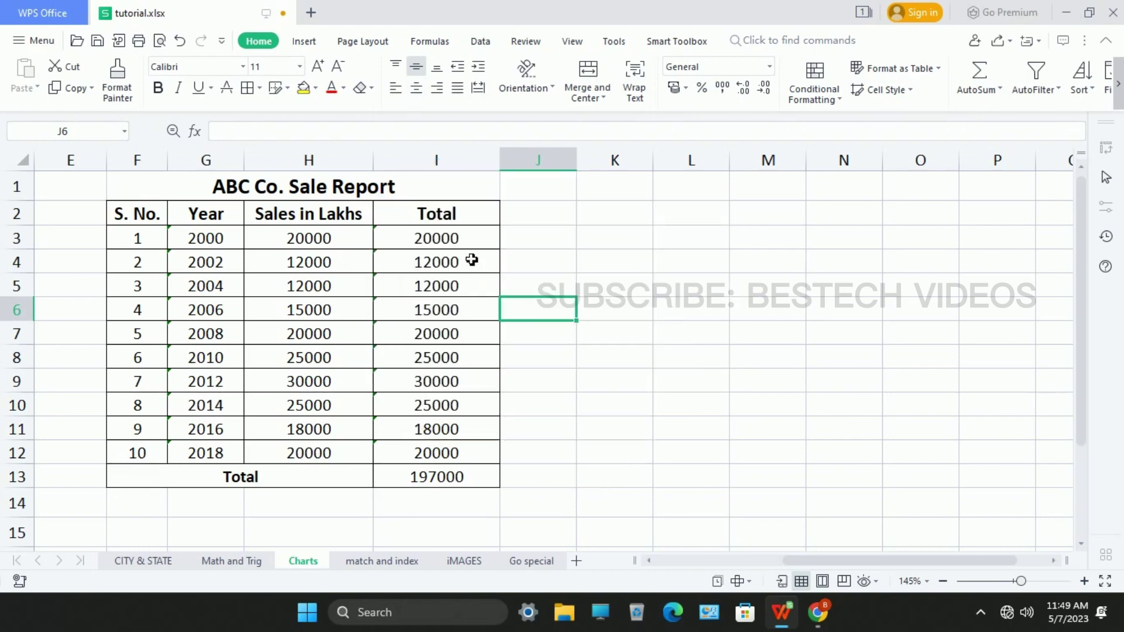
{"action": "left_click_drag", "start_coordinate": [468, 245], "coordinate": [468, 302]}
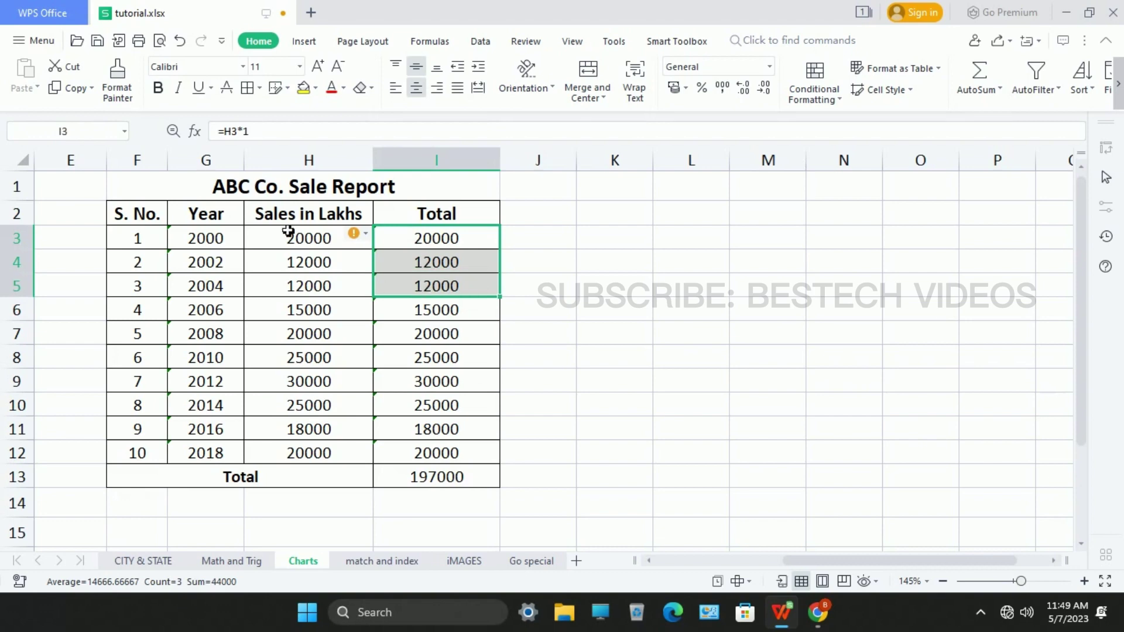
{"action": "left_click", "coordinate": [490, 293]}
Step through the Total formulas, checking I7–I9, then select the entire worksheet.
{"action": "key", "text": "Down"}
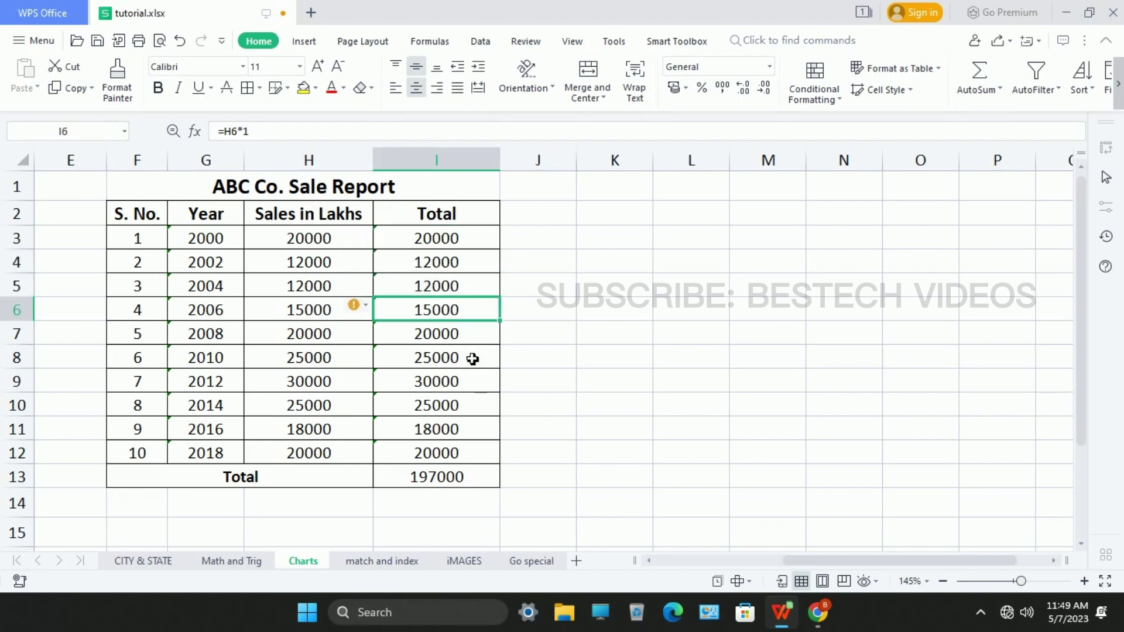
{"action": "key", "text": "Down"}
{"action": "key", "text": "Down"}
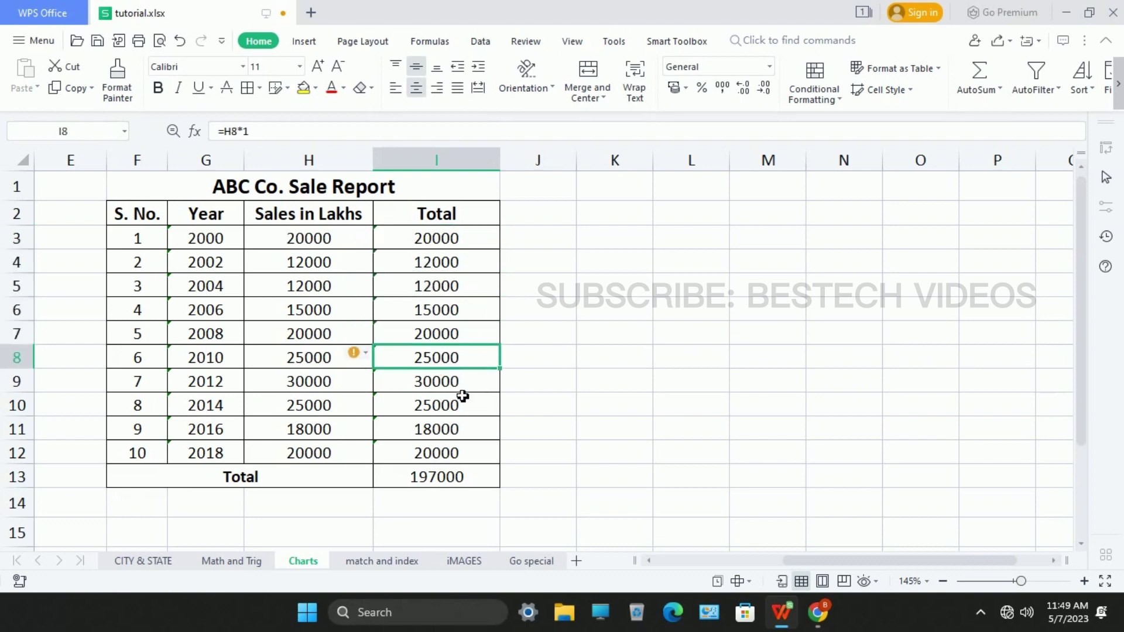
{"action": "key", "text": "Down"}
{"action": "key", "text": "Down"}
{"action": "key", "text": "Down"}
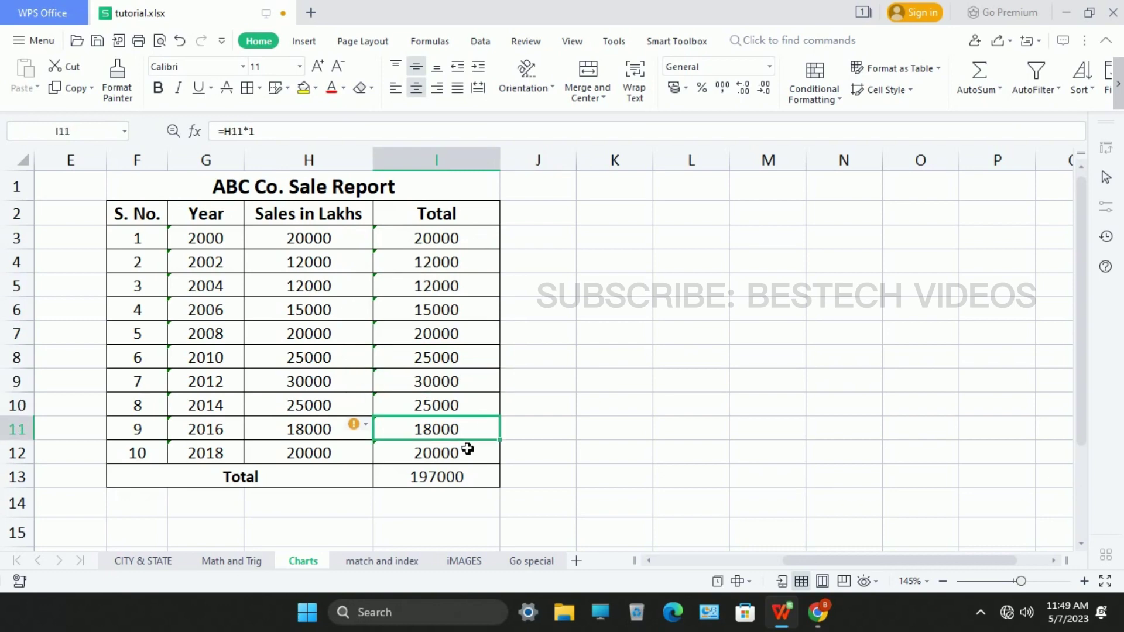
{"action": "key", "text": "Down"}
{"action": "key", "text": "Down"}
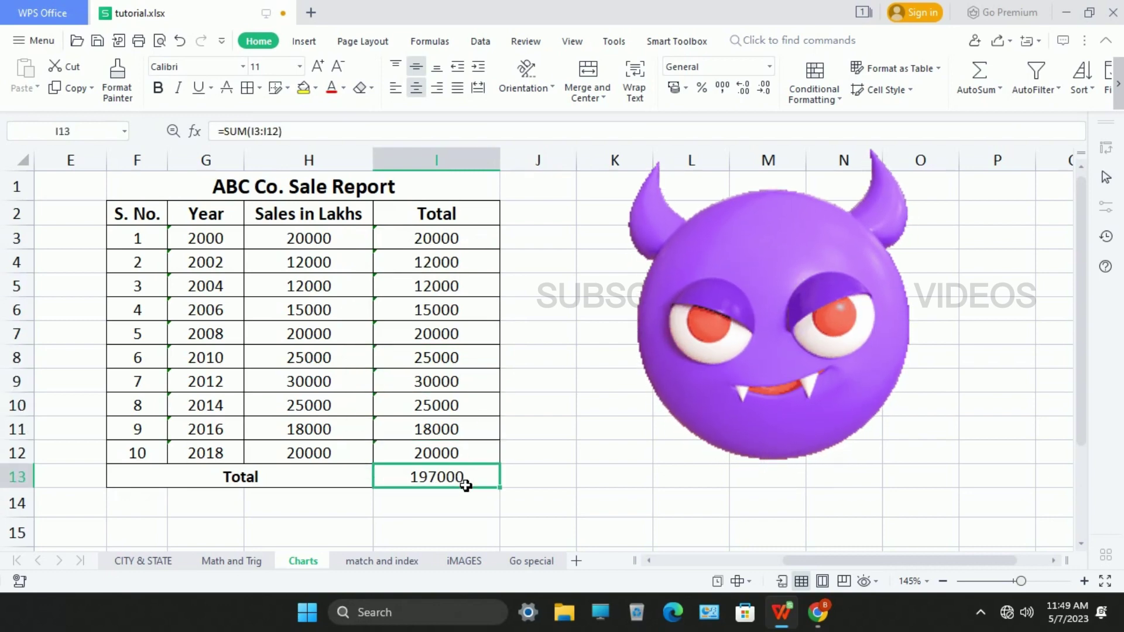
{"action": "key", "text": "Up"}
{"action": "key", "text": "Up"}
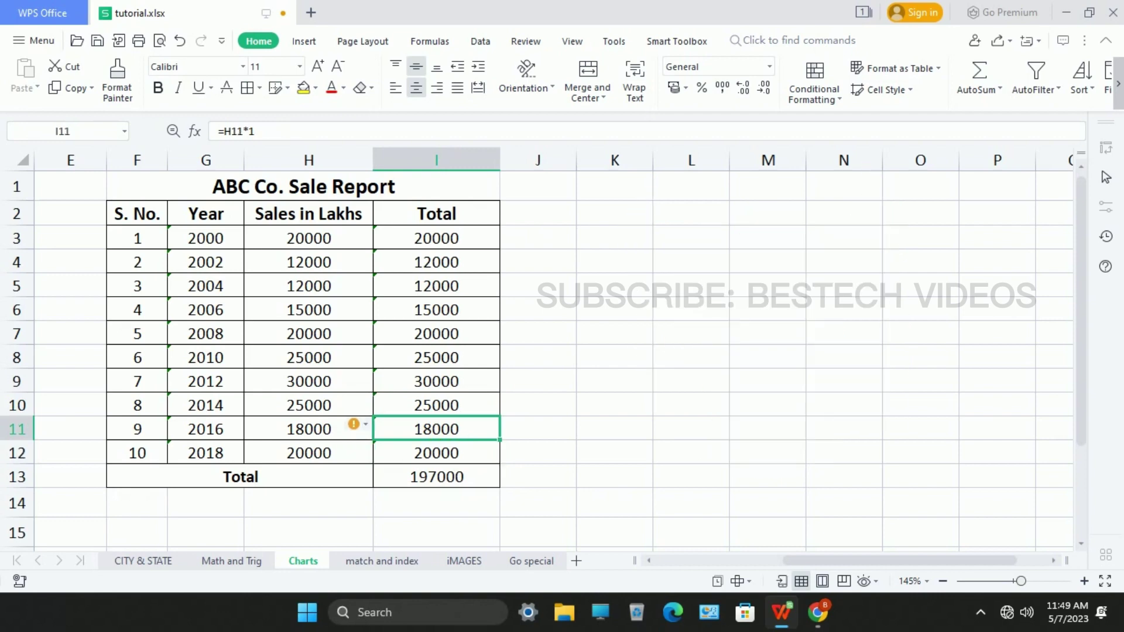
{"action": "key", "text": "Up"}
{"action": "left_click", "coordinate": [463, 380]}
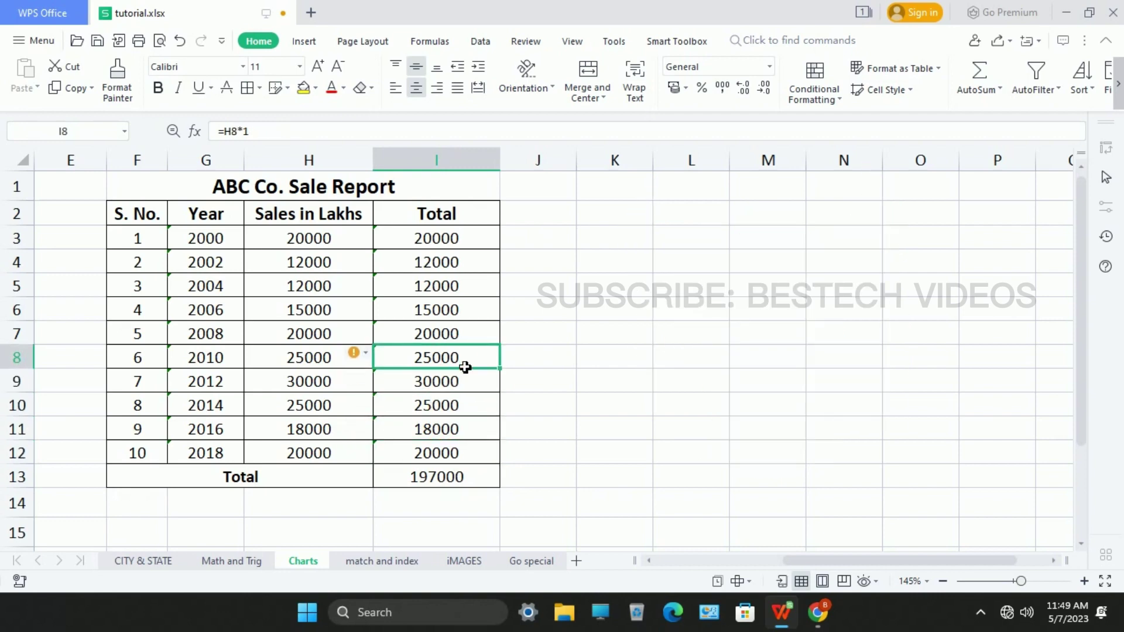
{"action": "left_click", "coordinate": [463, 364]}
{"action": "left_click", "coordinate": [461, 340]}
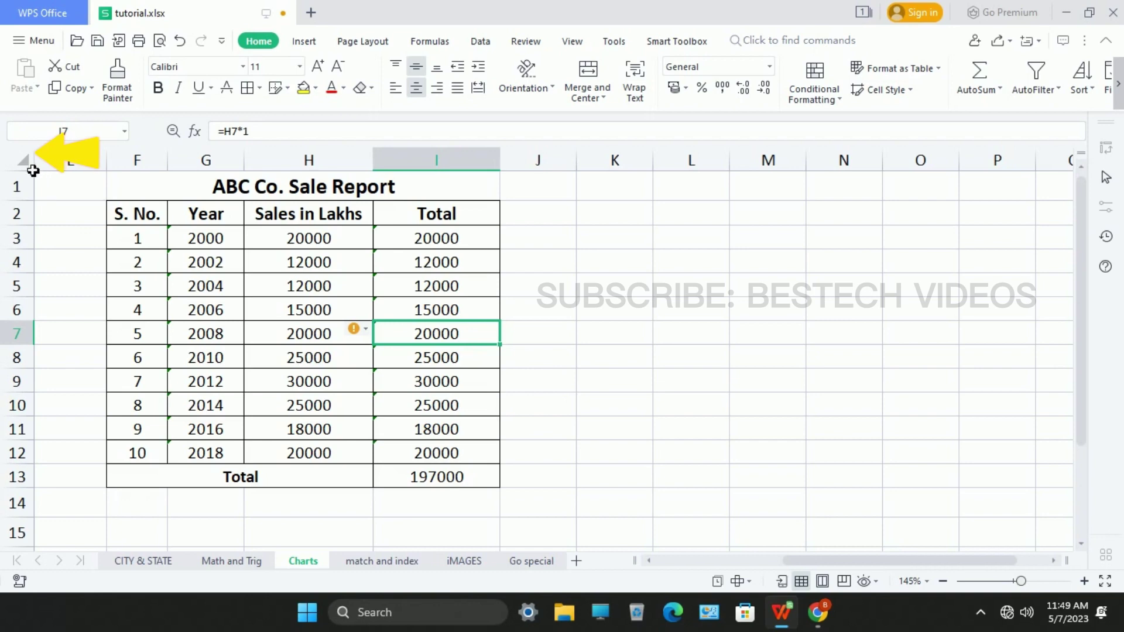
{"action": "left_click", "coordinate": [32, 171]}
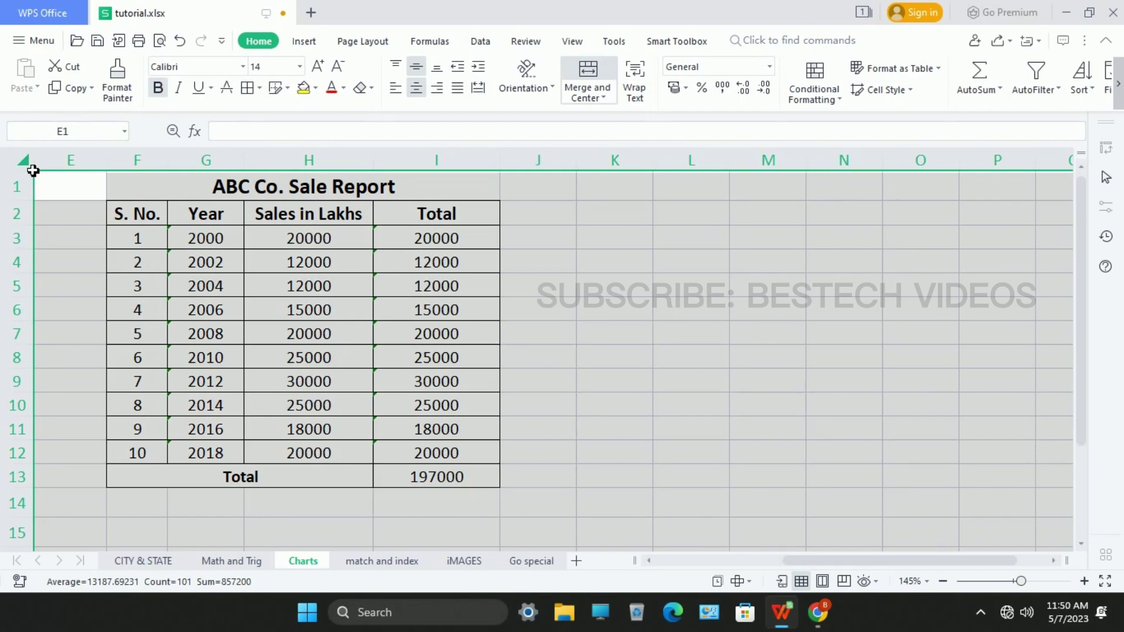
Untick Locked on the Format Cells Protection tab for every cell on the sheet.
{"action": "right_click", "coordinate": [565, 234]}
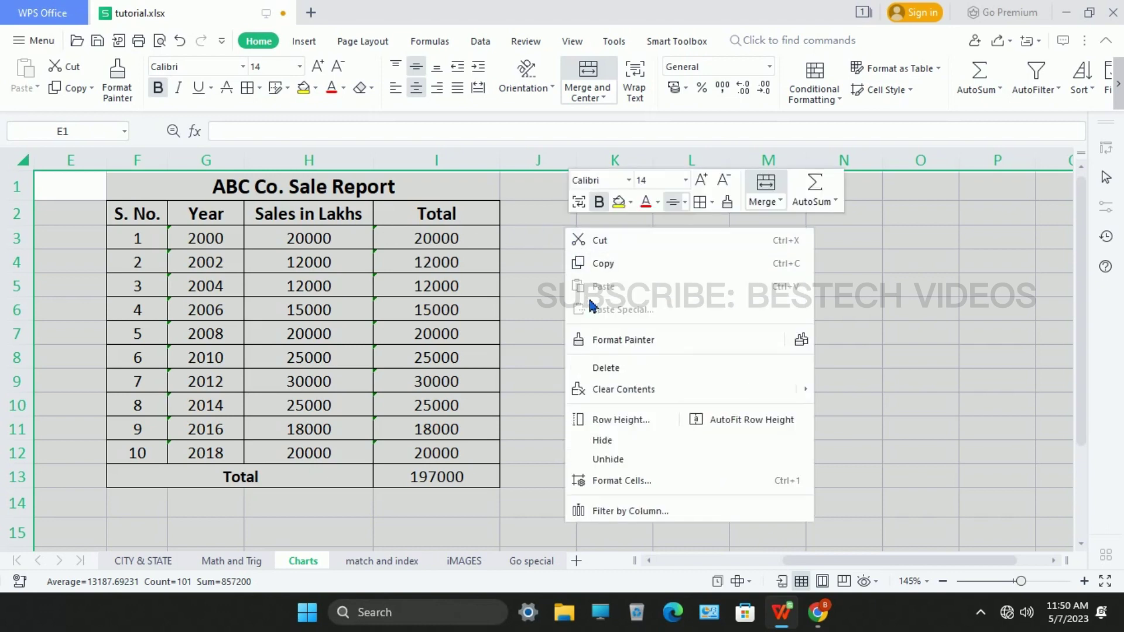
{"action": "left_click", "coordinate": [631, 481]}
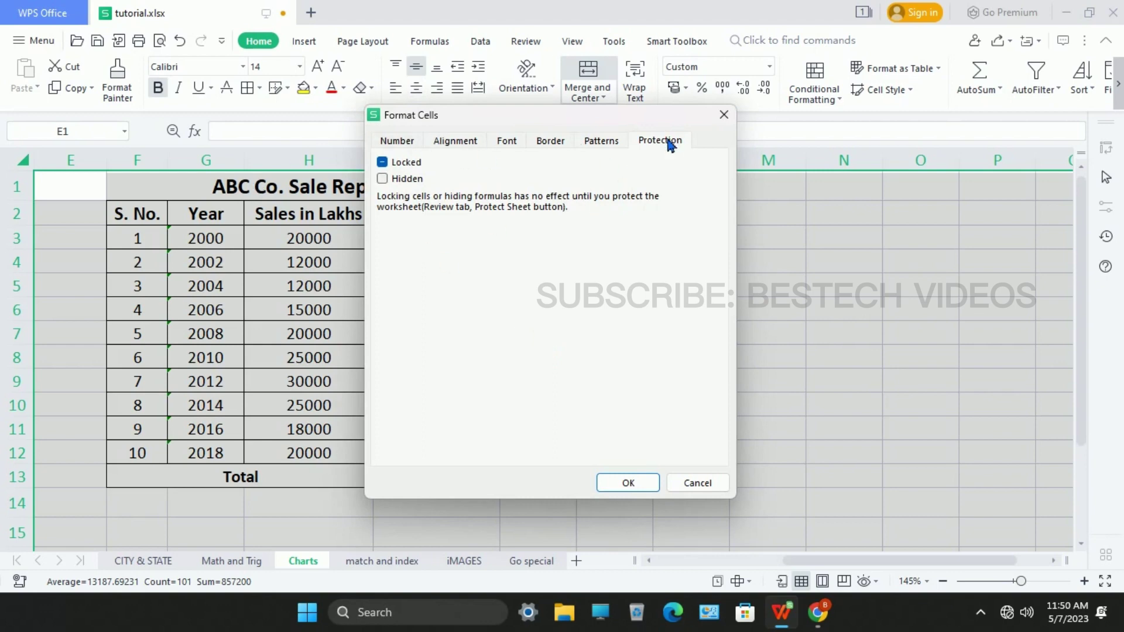
{"action": "left_click", "coordinate": [383, 163]}
{"action": "left_click", "coordinate": [383, 162]}
{"action": "left_click", "coordinate": [640, 483]}
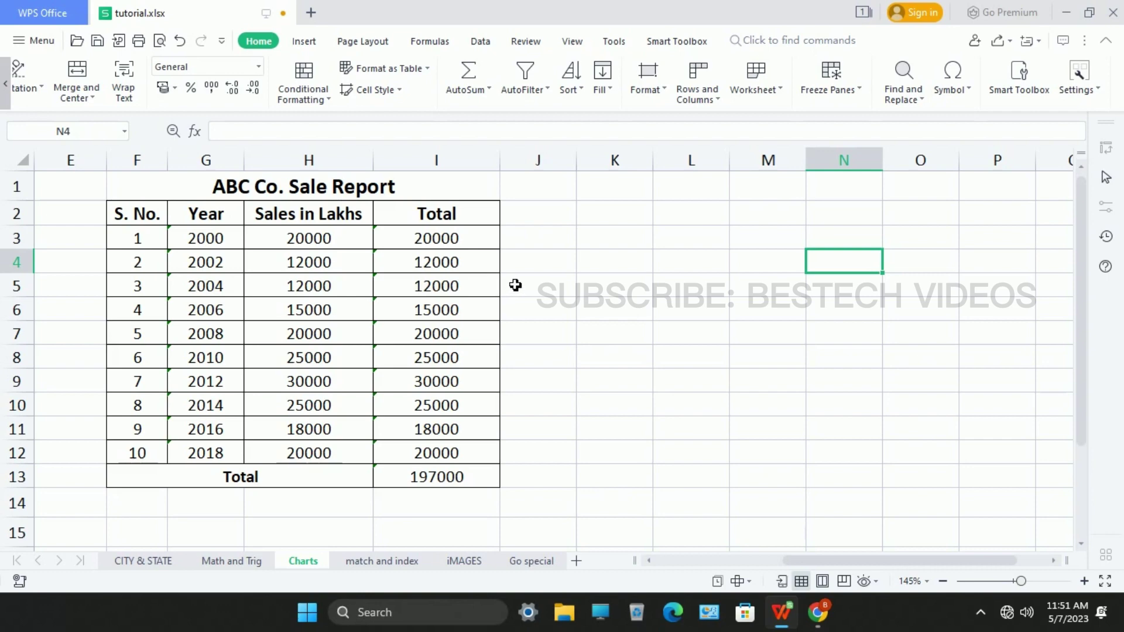
Select Total cells I3:I13 and Ctrl-add a block of empty column L cells.
{"action": "left_click", "coordinate": [471, 246]}
{"action": "left_click_drag", "start_coordinate": [472, 257], "coordinate": [477, 477]}
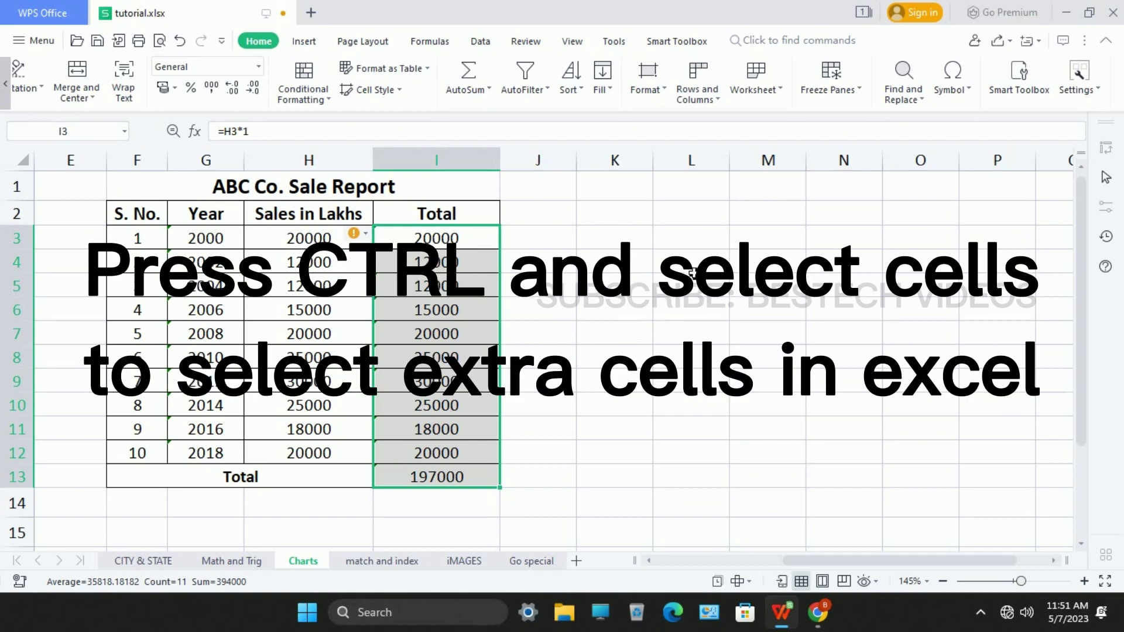
{"action": "left_click_drag", "start_coordinate": [692, 237], "coordinate": [701, 496]}
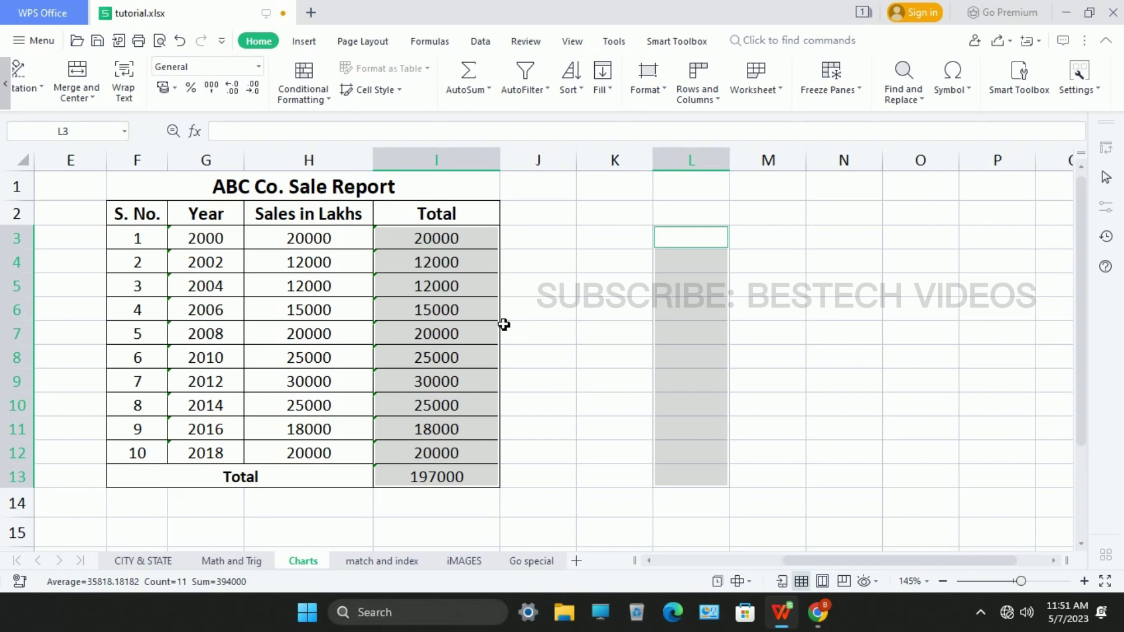
Tick Locked on the Format Cells Protection tab for the selected Total cells.
{"action": "right_click", "coordinate": [464, 307]}
{"action": "mouse_move", "coordinate": [509, 556]}
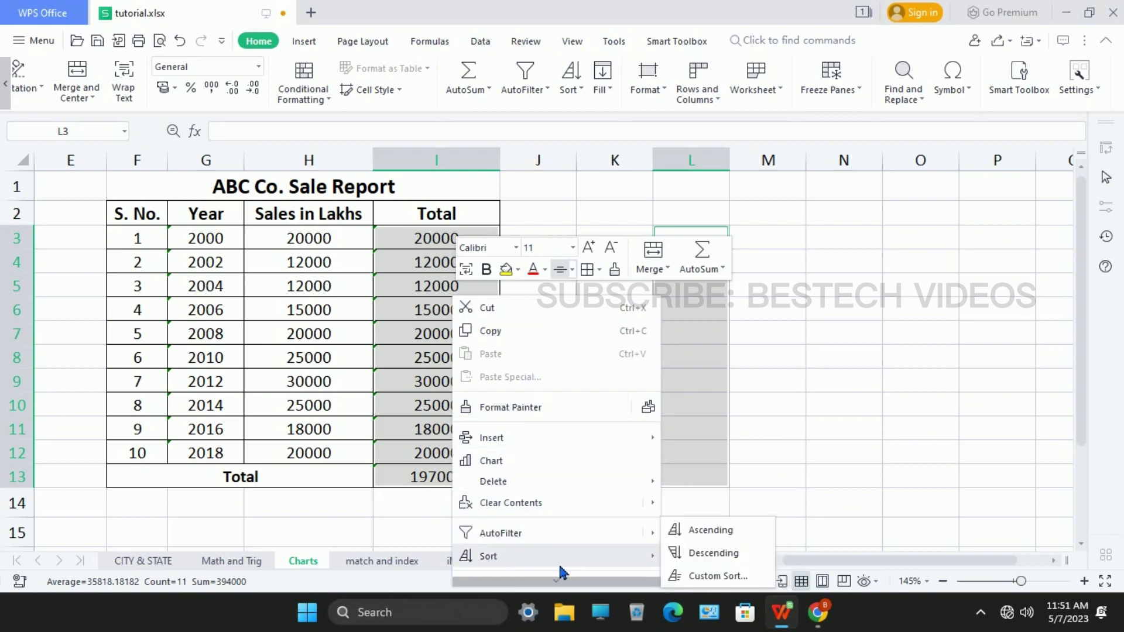
{"action": "scroll", "coordinate": [560, 566], "scroll_direction": "down", "scroll_amount": 3}
{"action": "left_click", "coordinate": [484, 451]}
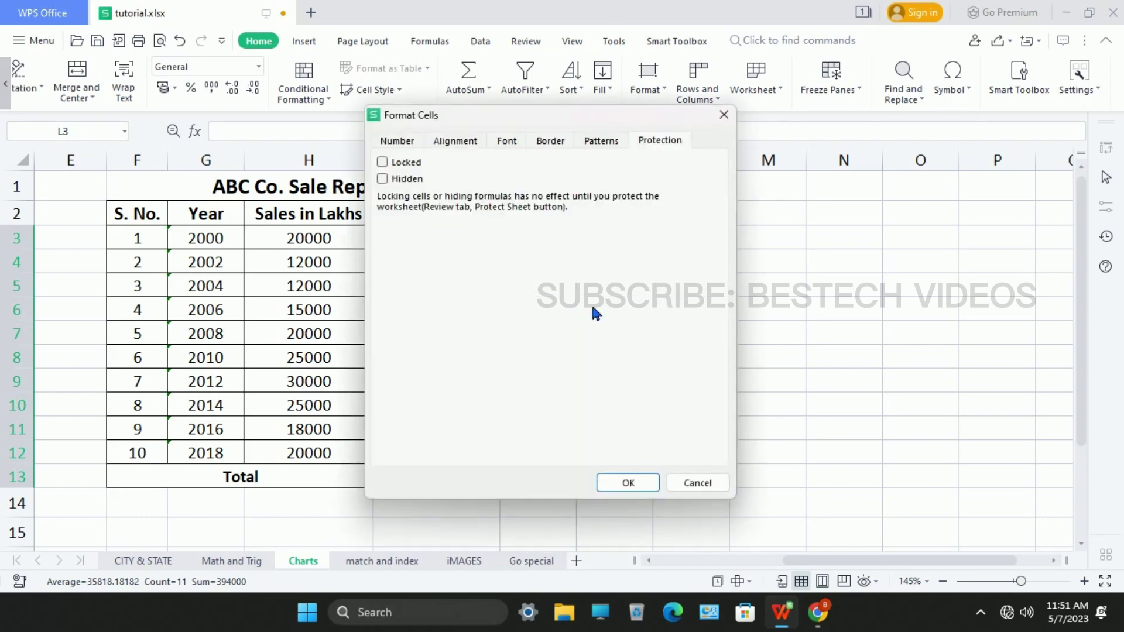
{"action": "left_click", "coordinate": [382, 162]}
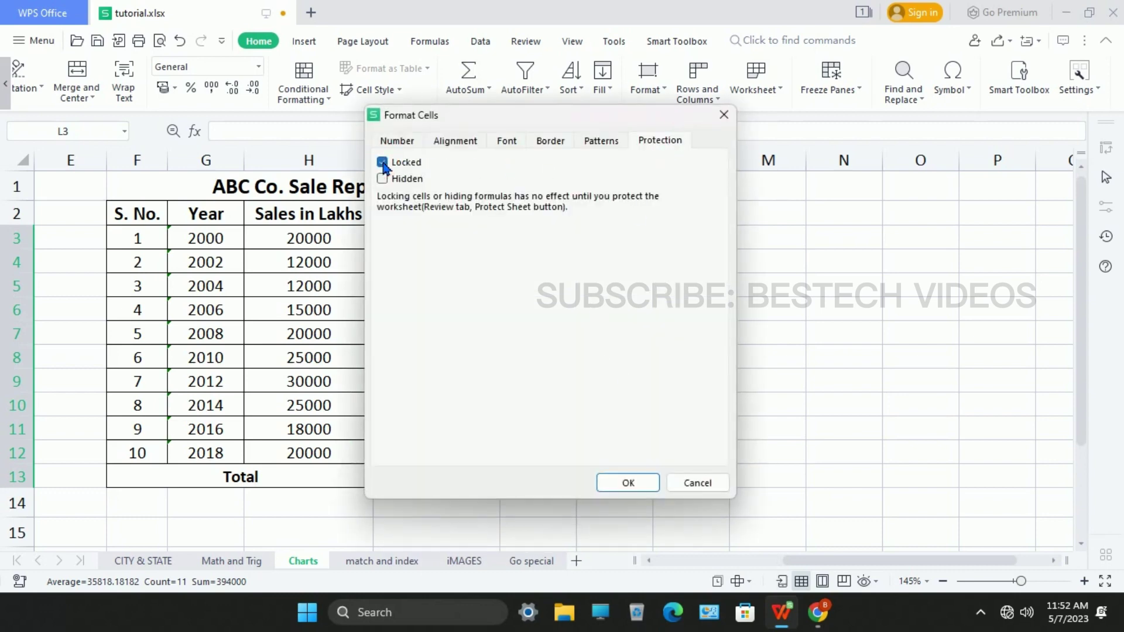
{"action": "left_click", "coordinate": [627, 483]}
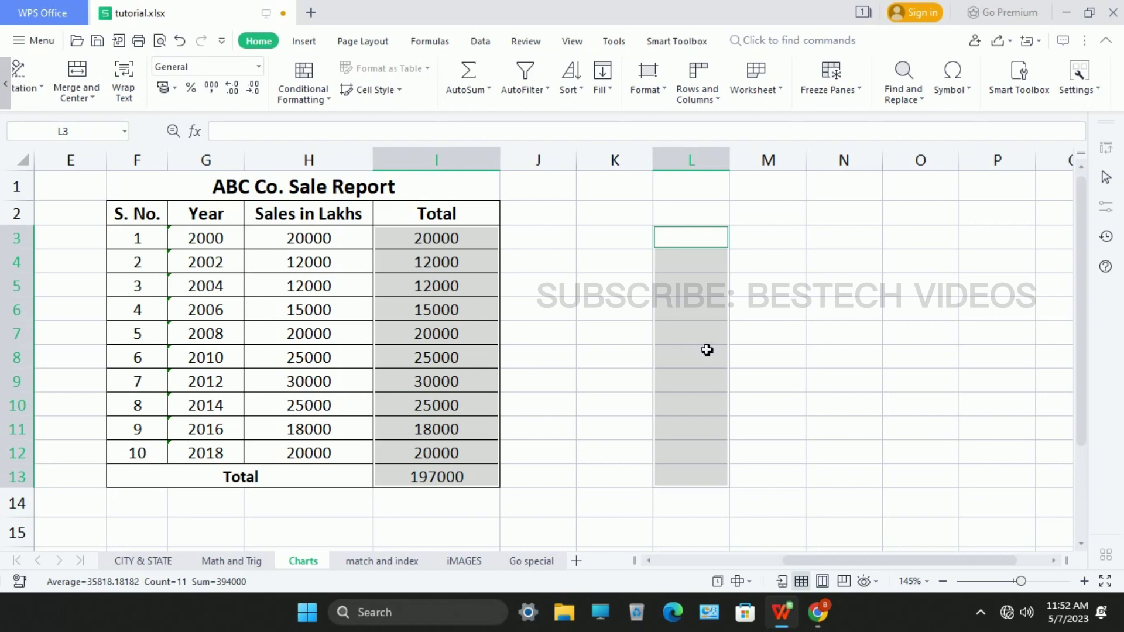
Protect the Charts sheet via Worksheet > Protect Sheet with a confirmed password, then deselect.
{"action": "left_click", "coordinate": [770, 89]}
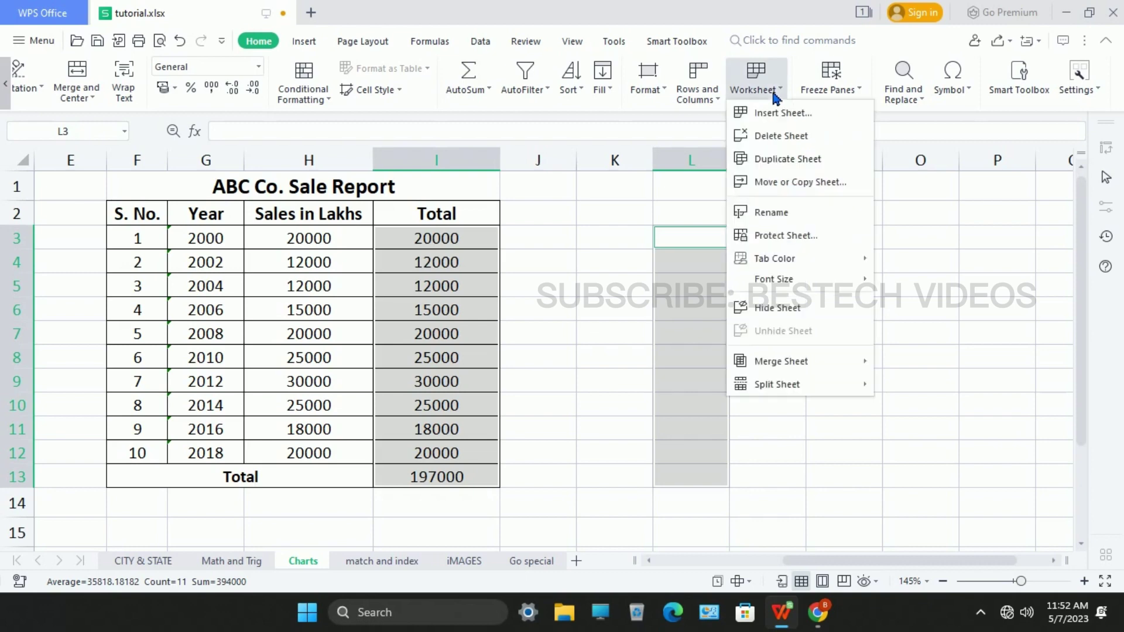
{"action": "left_click", "coordinate": [784, 235]}
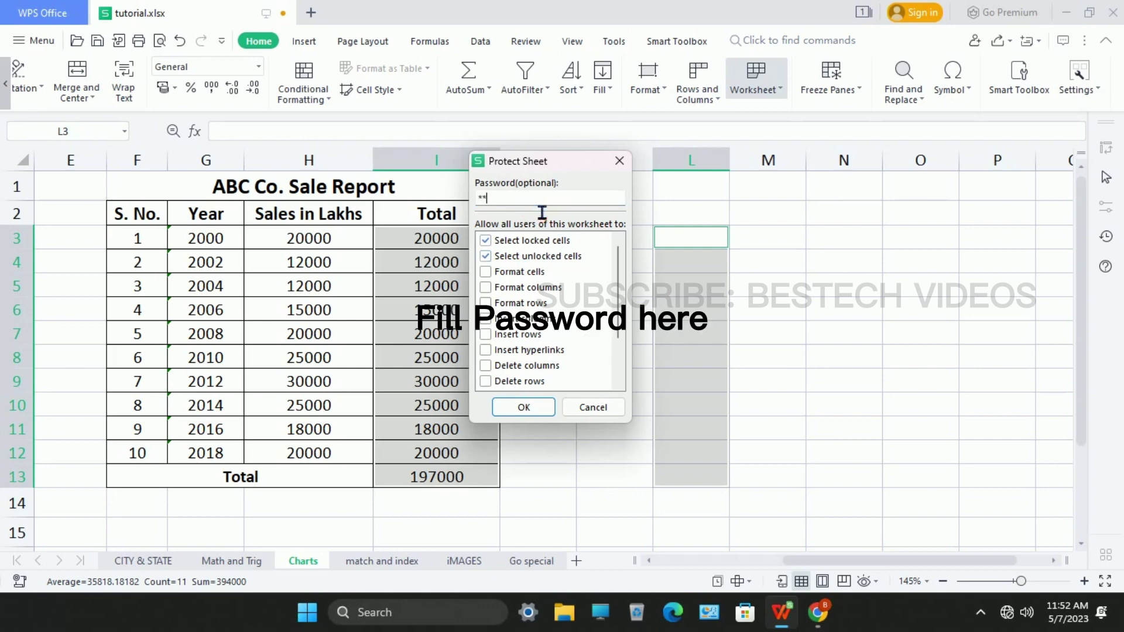
{"action": "type", "text": "3"}
{"action": "left_click", "coordinate": [519, 407]}
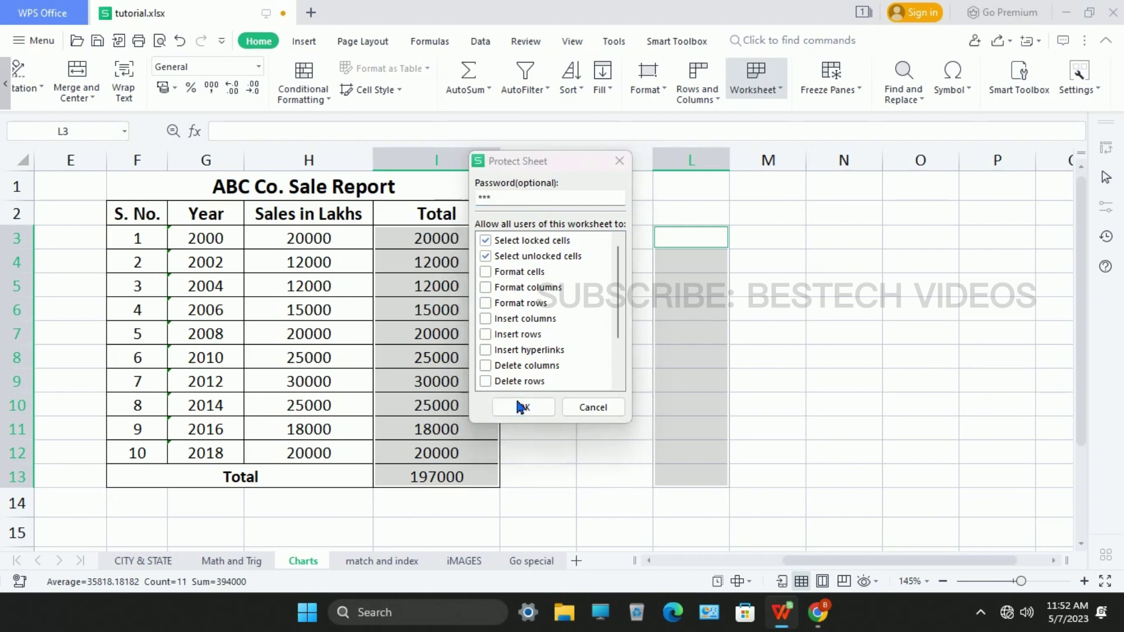
{"action": "type", "text": "3"}
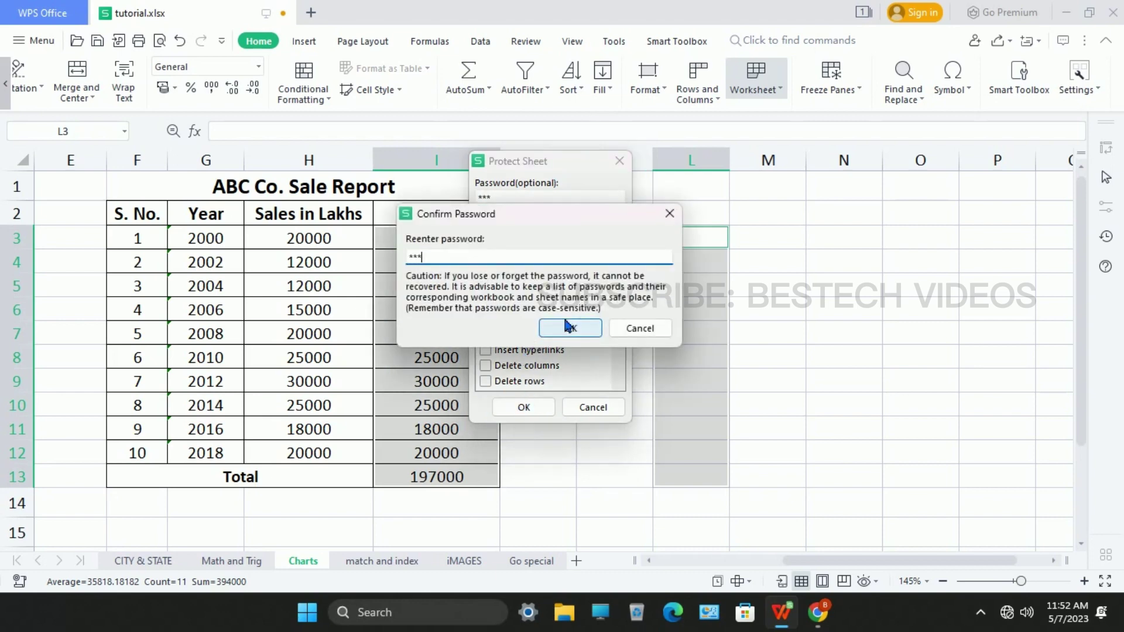
{"action": "left_click", "coordinate": [571, 327]}
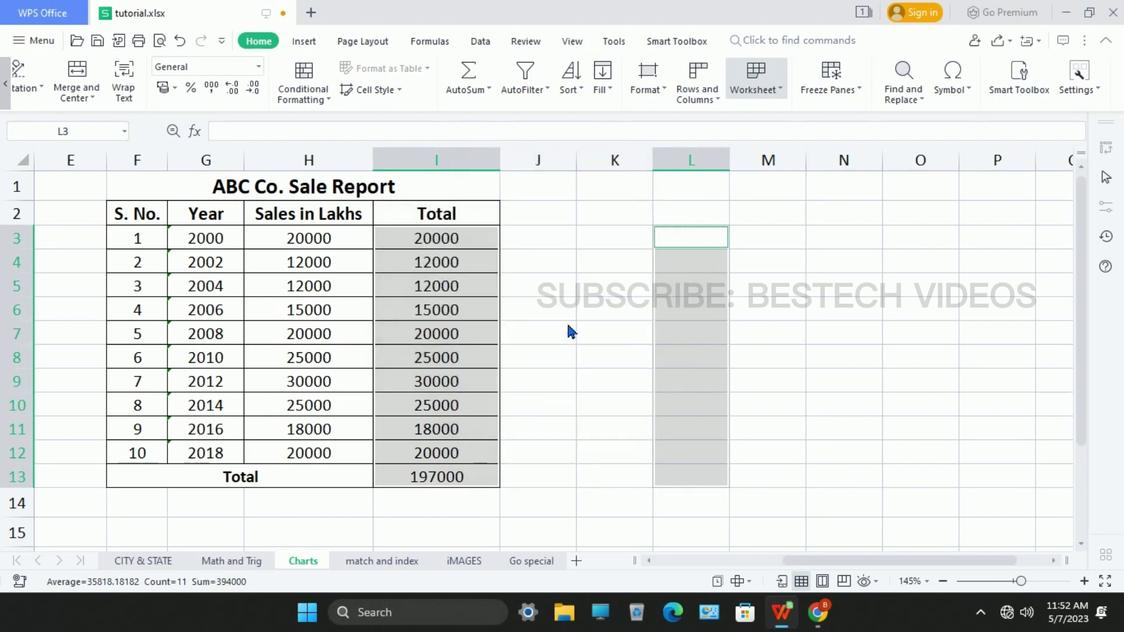
{"action": "left_click", "coordinate": [556, 348]}
{"action": "double_click", "coordinate": [469, 251]}
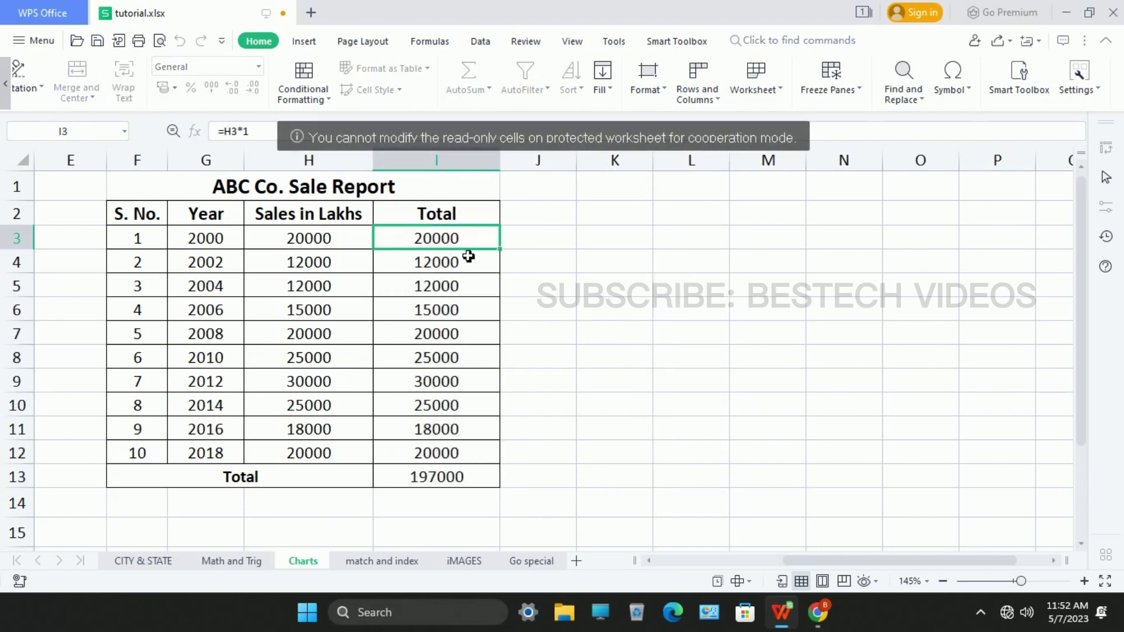
{"action": "double_click", "coordinate": [451, 264]}
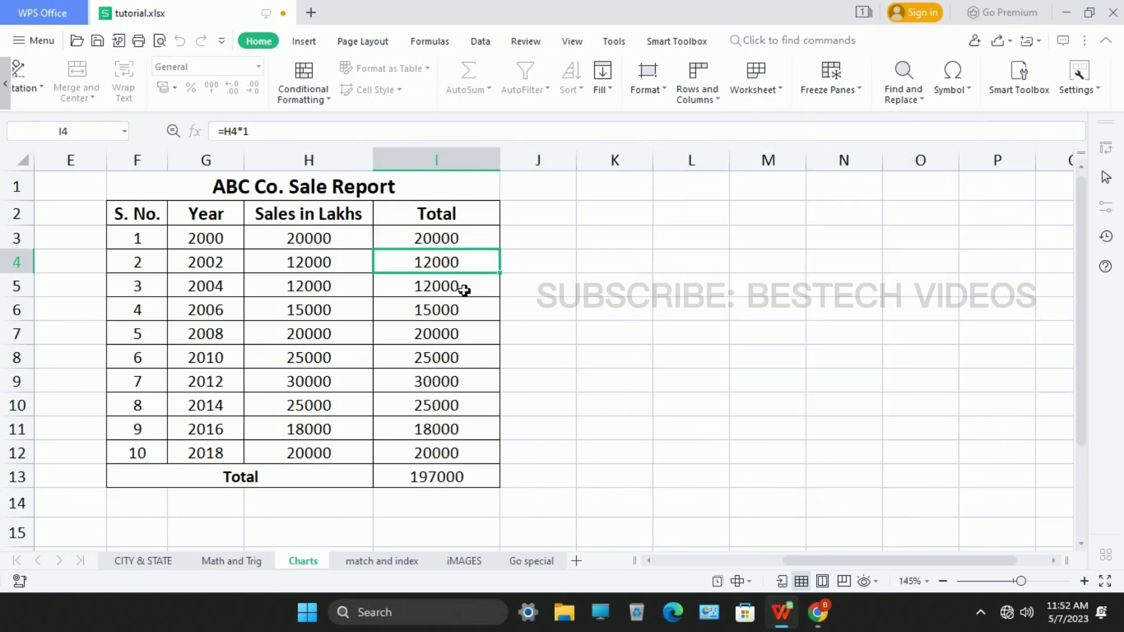
{"action": "double_click", "coordinate": [463, 290]}
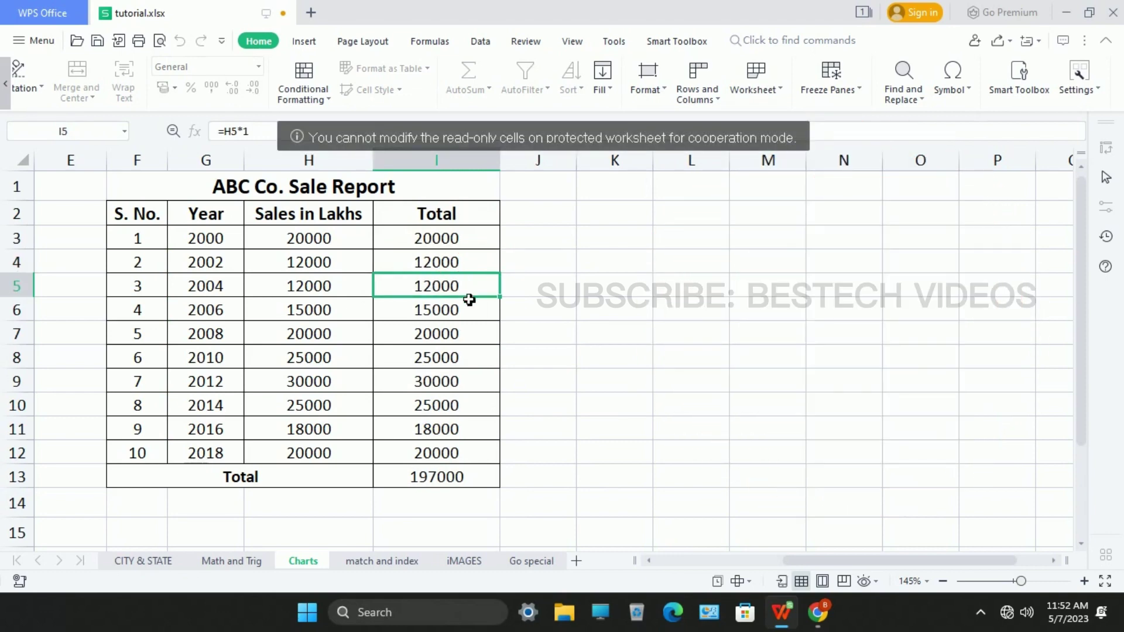
{"action": "left_click", "coordinate": [475, 493]}
{"action": "double_click", "coordinate": [473, 494]}
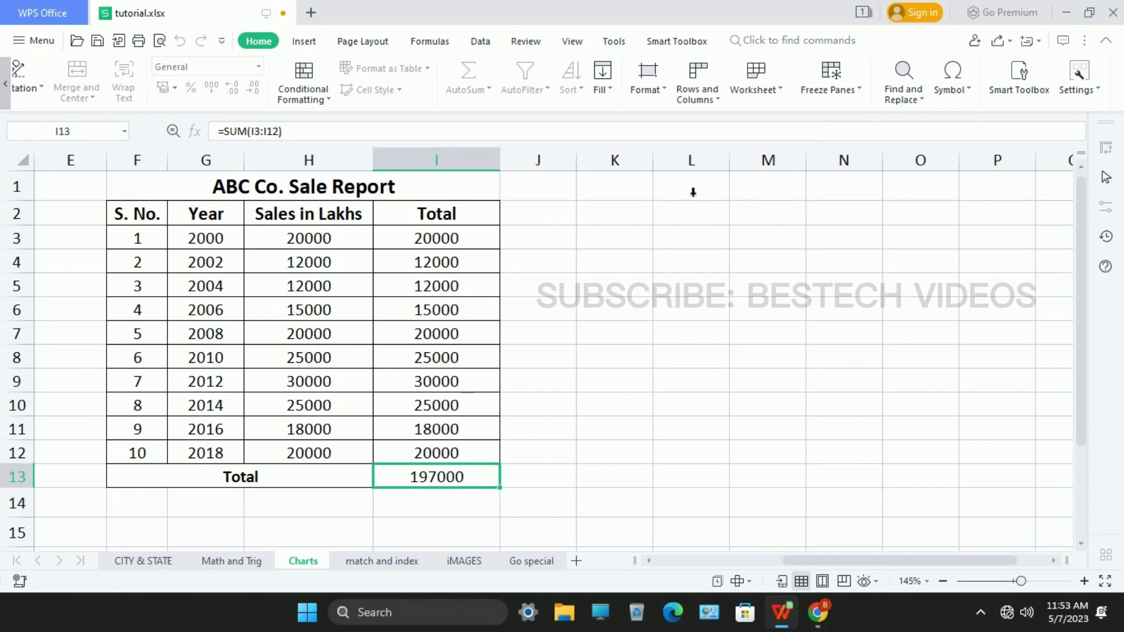
Unprotect the Charts sheet by entering its password, then open I3's formula for editing.
{"action": "left_click_drag", "start_coordinate": [451, 245], "coordinate": [462, 483]}
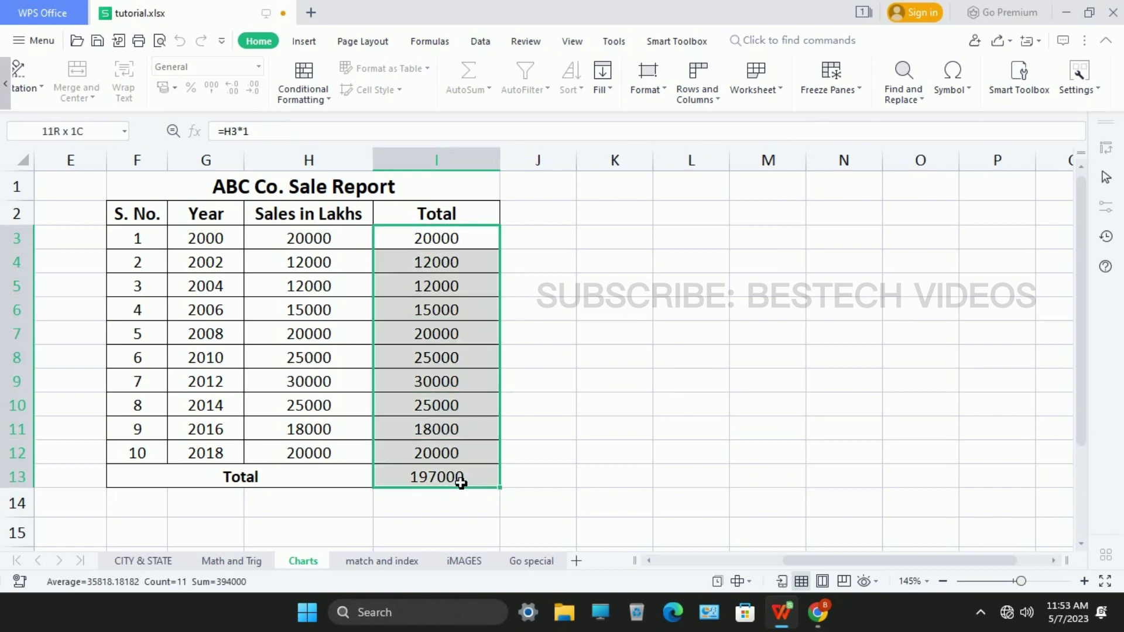
{"action": "left_click", "coordinate": [782, 90]}
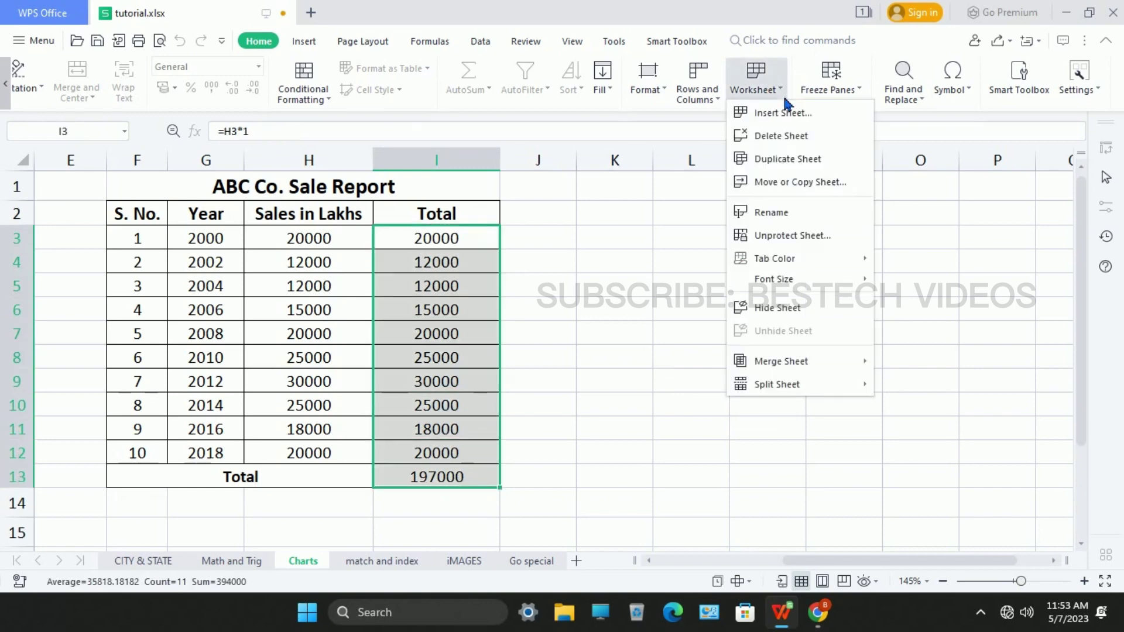
{"action": "left_click", "coordinate": [791, 235]}
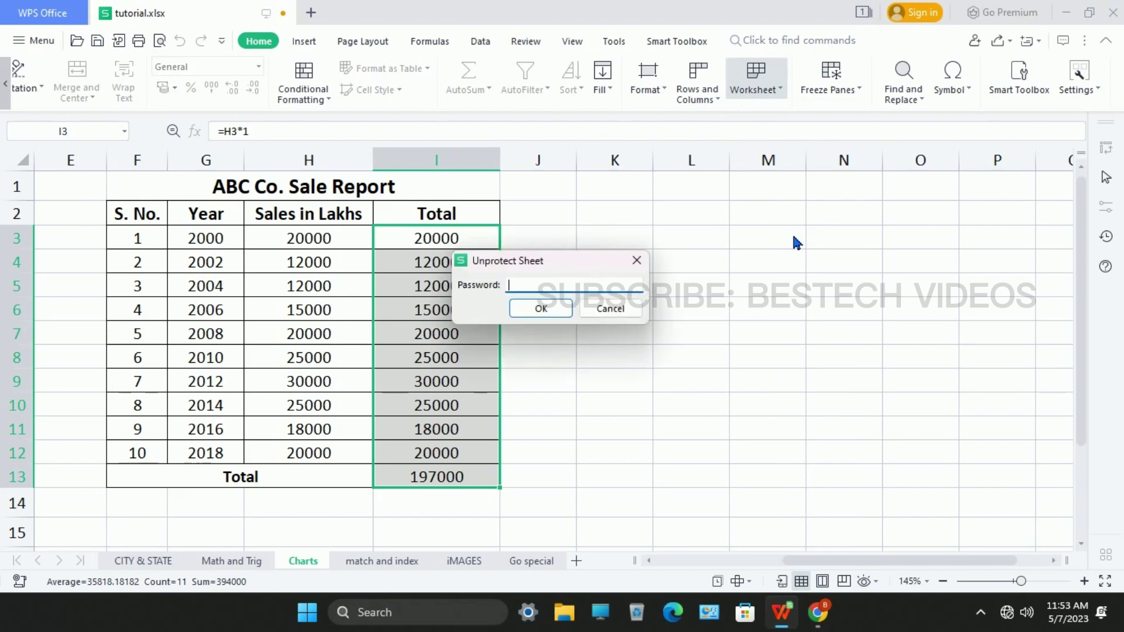
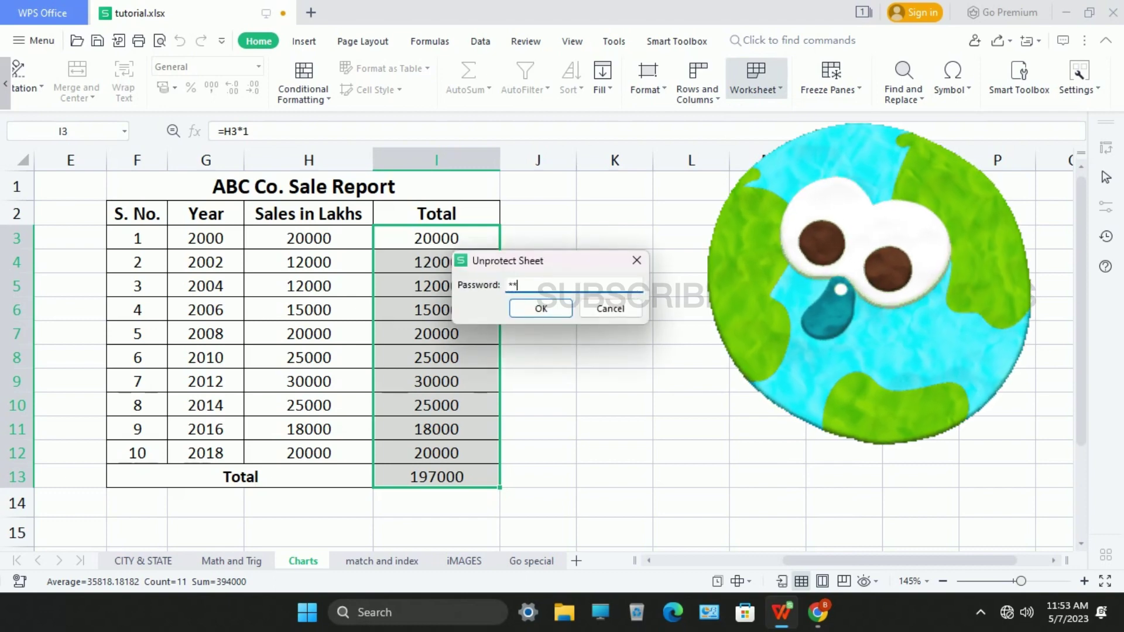
{"action": "left_click", "coordinate": [539, 310]}
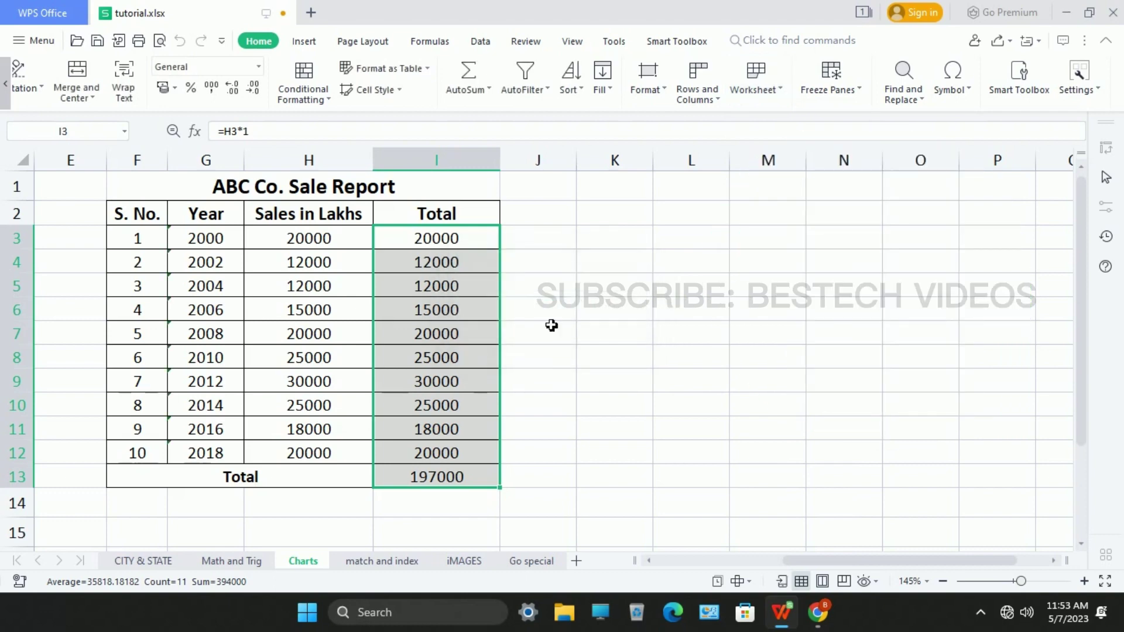
{"action": "double_click", "coordinate": [453, 238]}
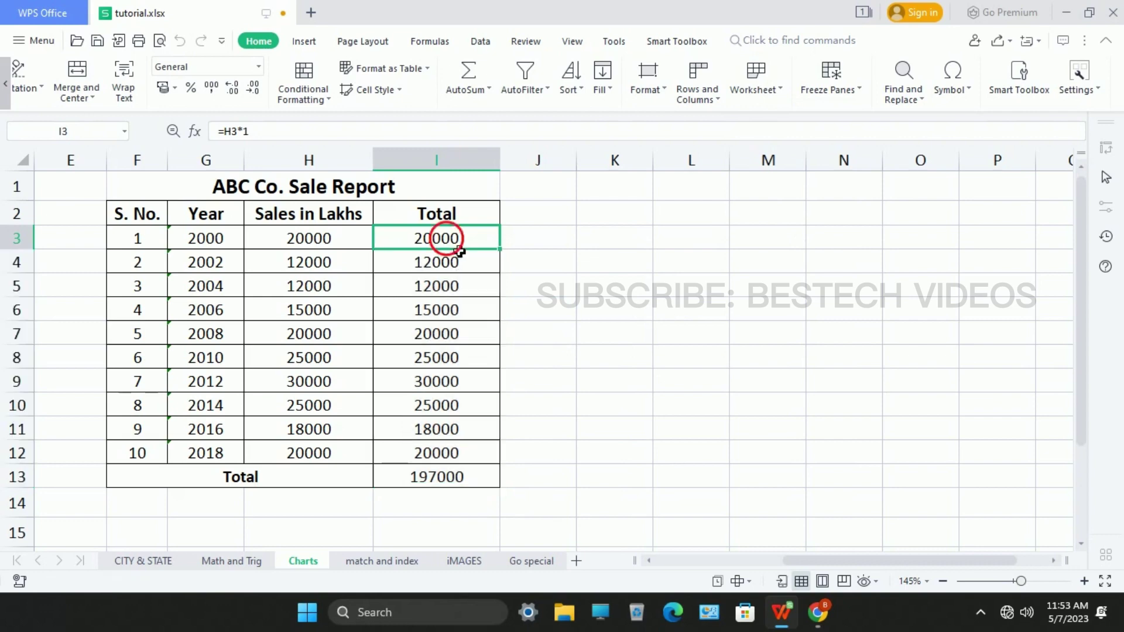